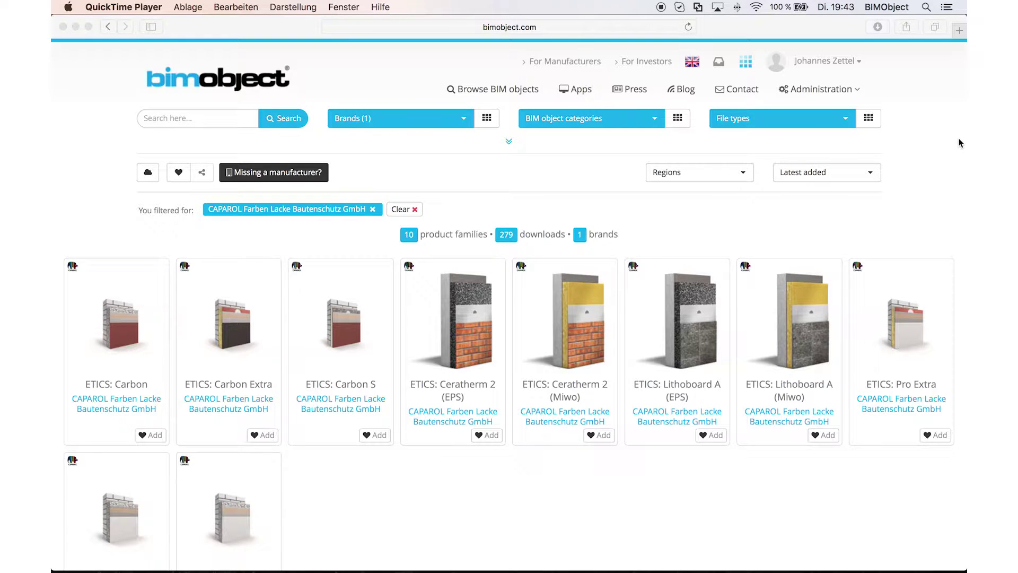
Scroll through the ten CAPAROL ETICS product families in the BIMobject results.
{"action": "scroll", "coordinate": [960, 142], "scroll_direction": "down", "scroll_amount": 3}
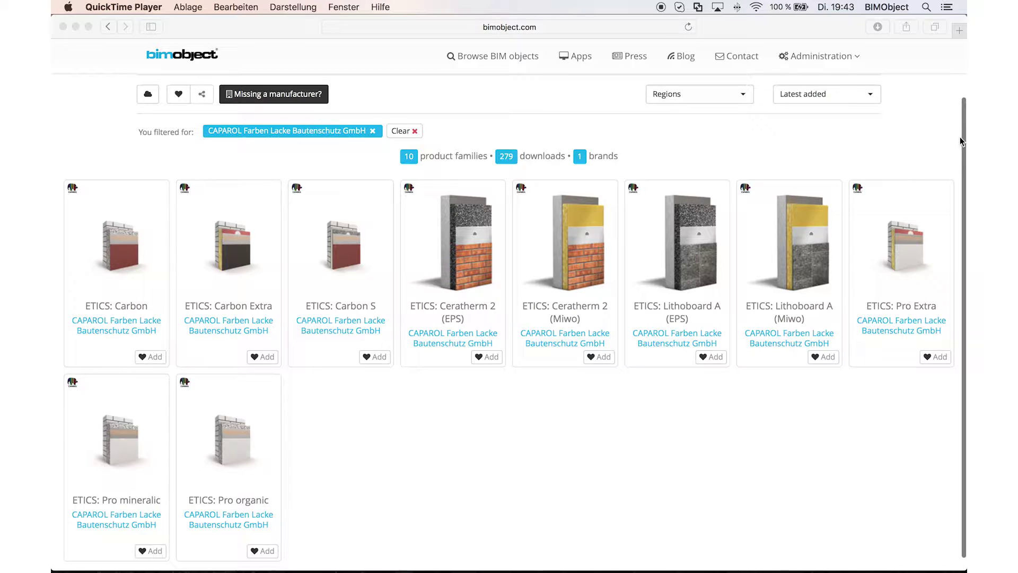
{"action": "scroll", "coordinate": [960, 140], "scroll_direction": "up", "scroll_amount": 3}
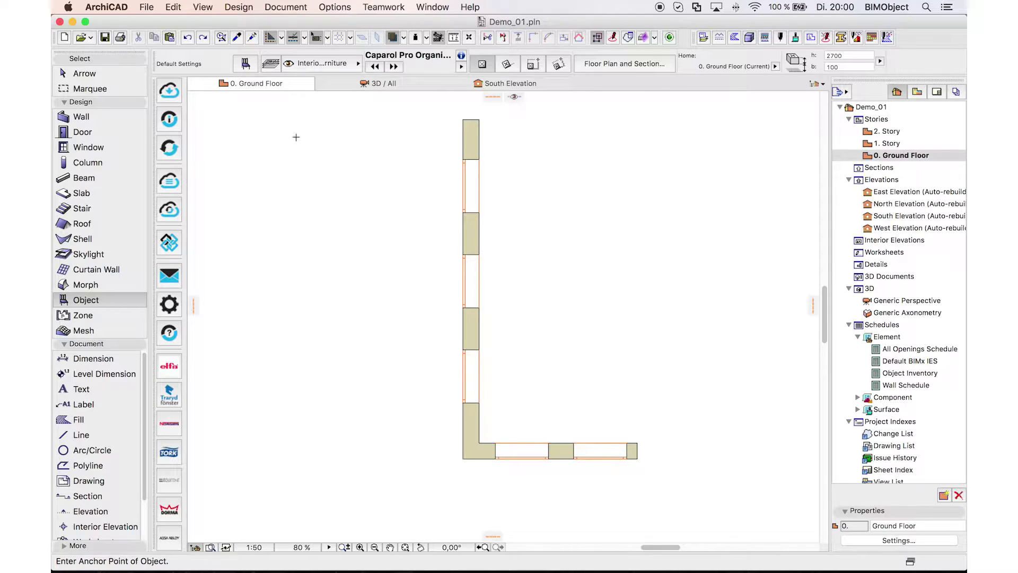
In the BIMobject plugin, filter brands to CAPAROL Farben Lacke Bautenschutz GmbH and browse the results.
{"action": "left_click", "coordinate": [169, 90]}
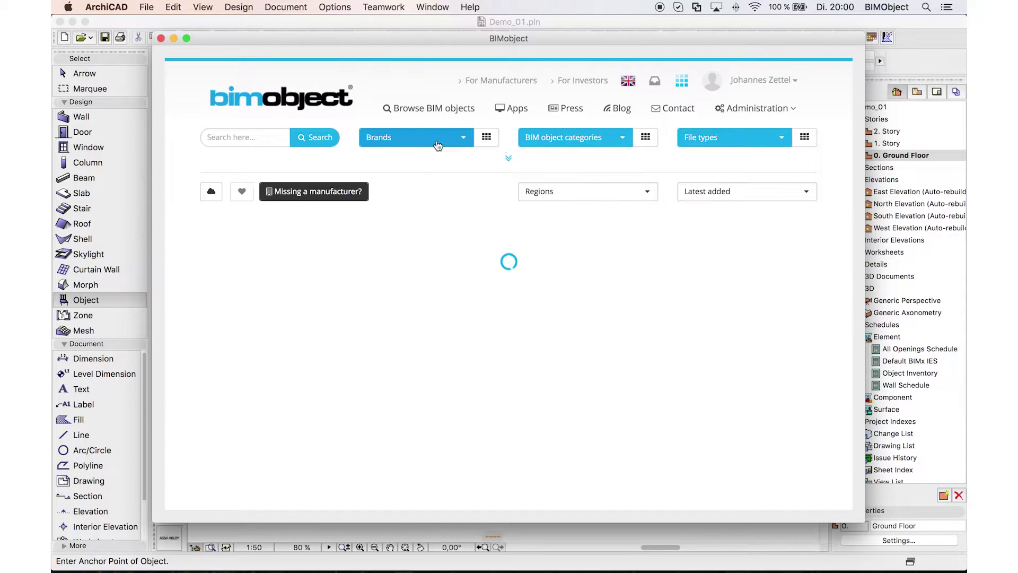
{"action": "left_click", "coordinate": [463, 139]}
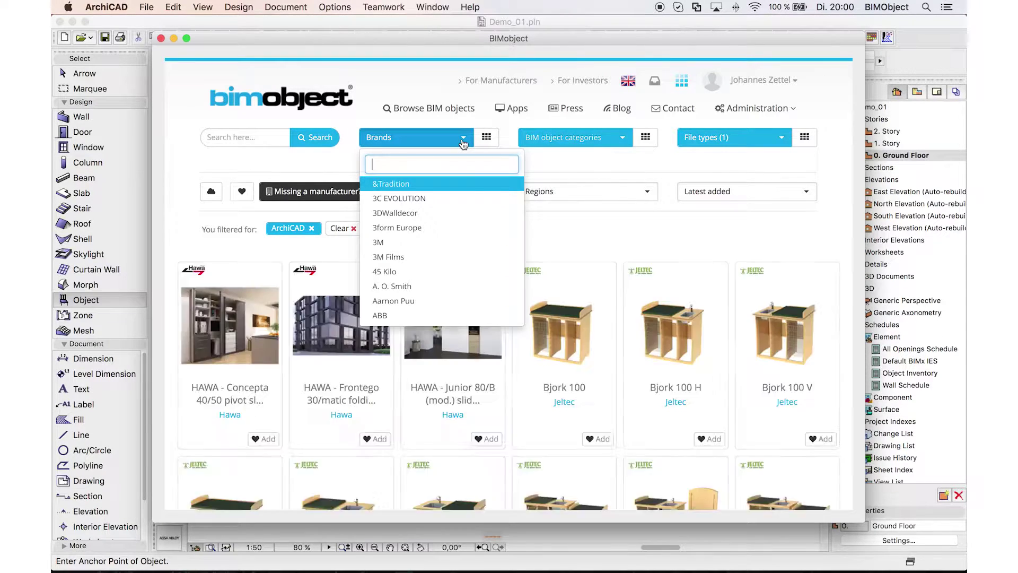
{"action": "type", "text": "caparo"}
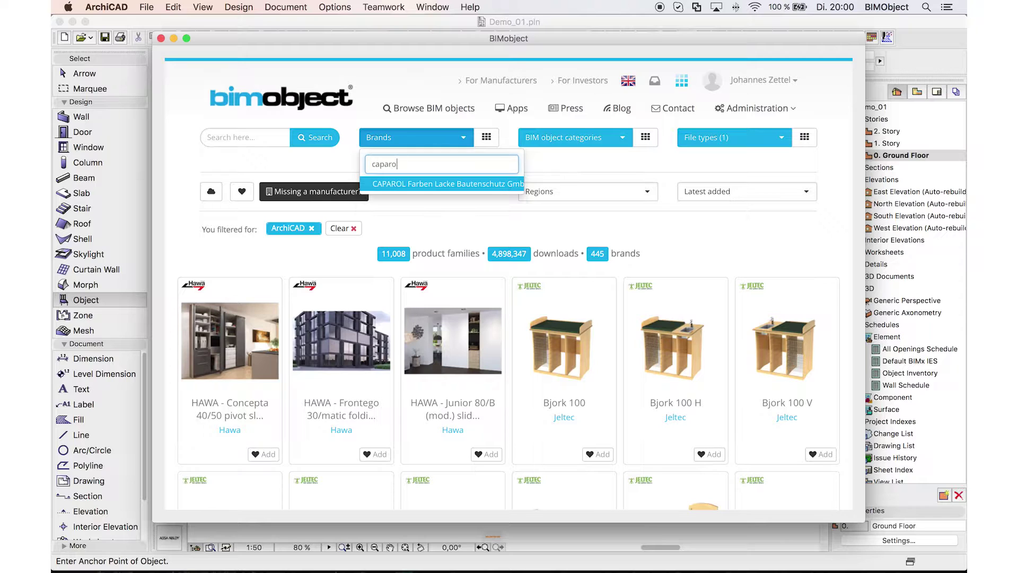
{"action": "type", "text": "l"}
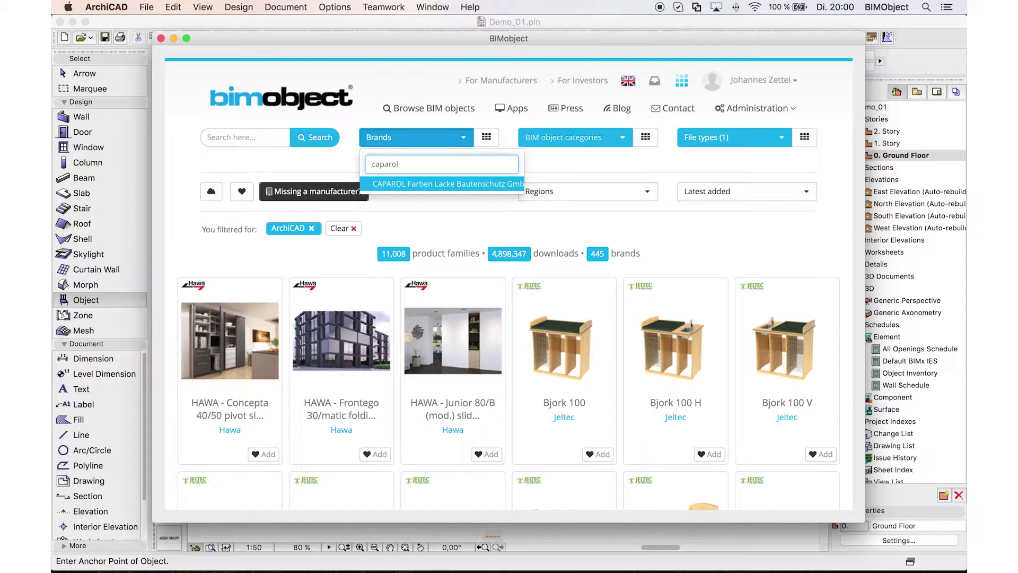
{"action": "left_click", "coordinate": [412, 186]}
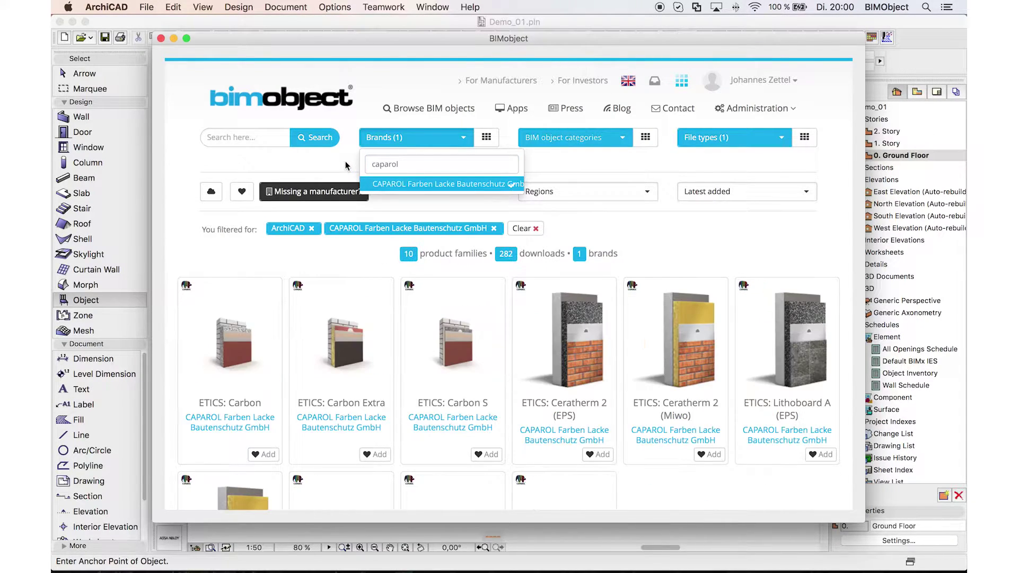
{"action": "left_click", "coordinate": [347, 167]}
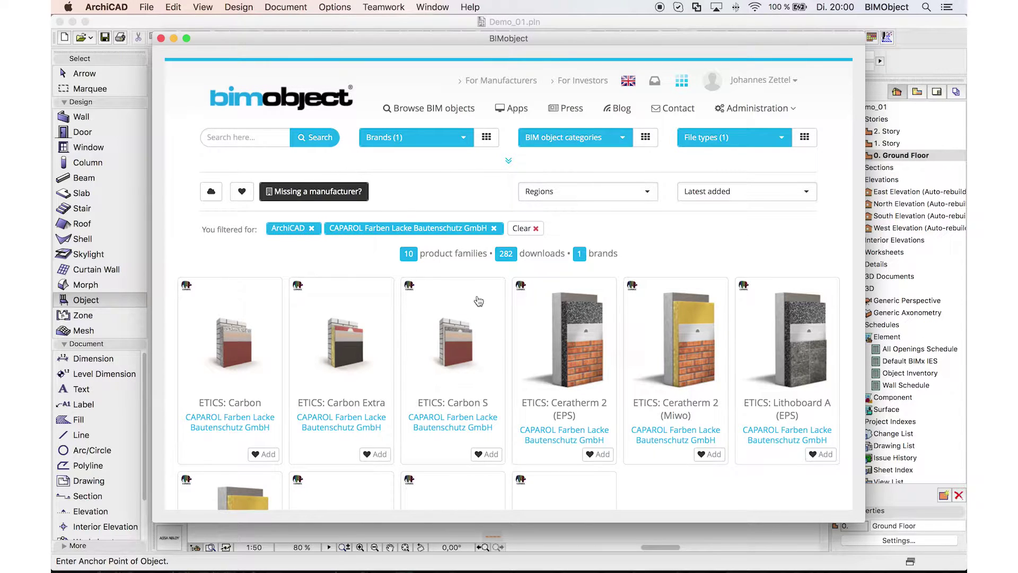
{"action": "scroll", "coordinate": [846, 242], "scroll_direction": "down", "scroll_amount": 1}
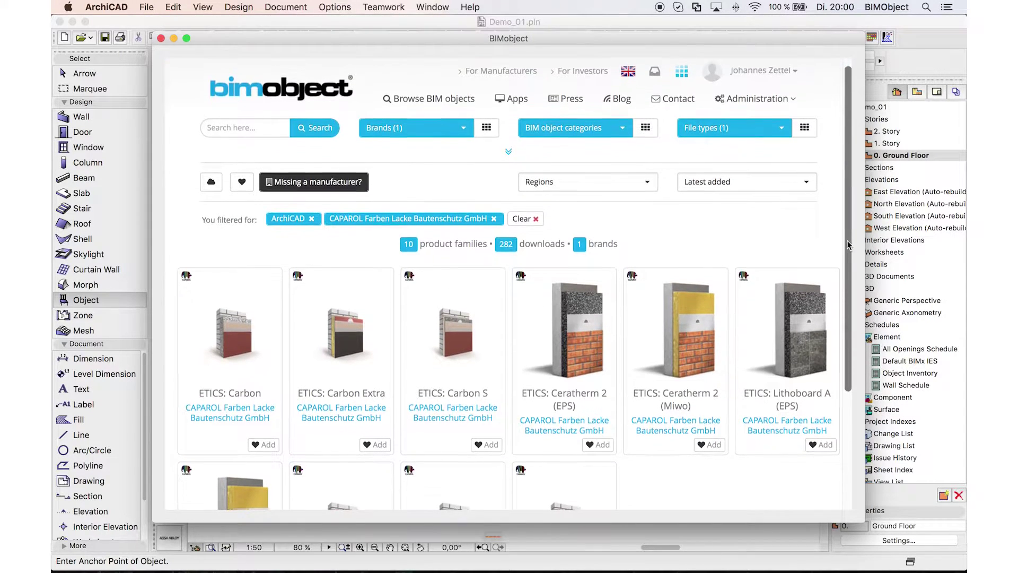
{"action": "left_click_drag", "start_coordinate": [845, 236], "coordinate": [848, 338]}
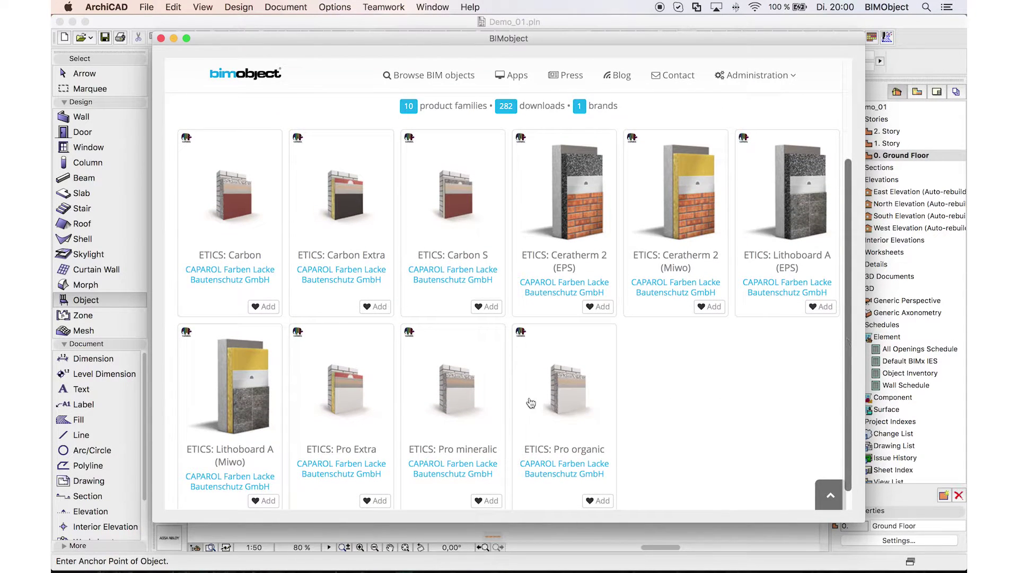
Open the ETICS: Pro organic product page and browse its image carousel.
{"action": "left_click", "coordinate": [560, 398]}
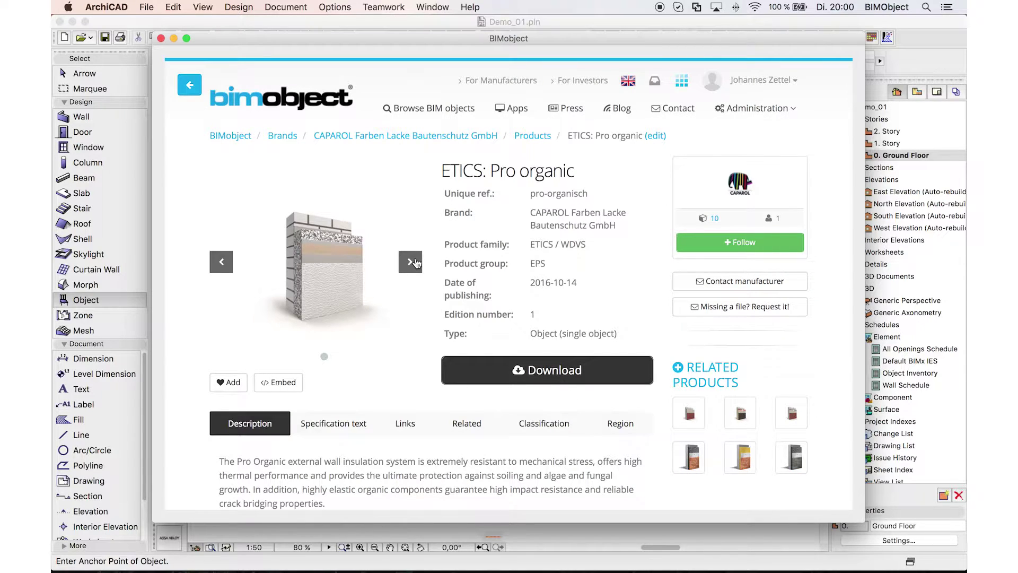
{"action": "left_click", "coordinate": [415, 262]}
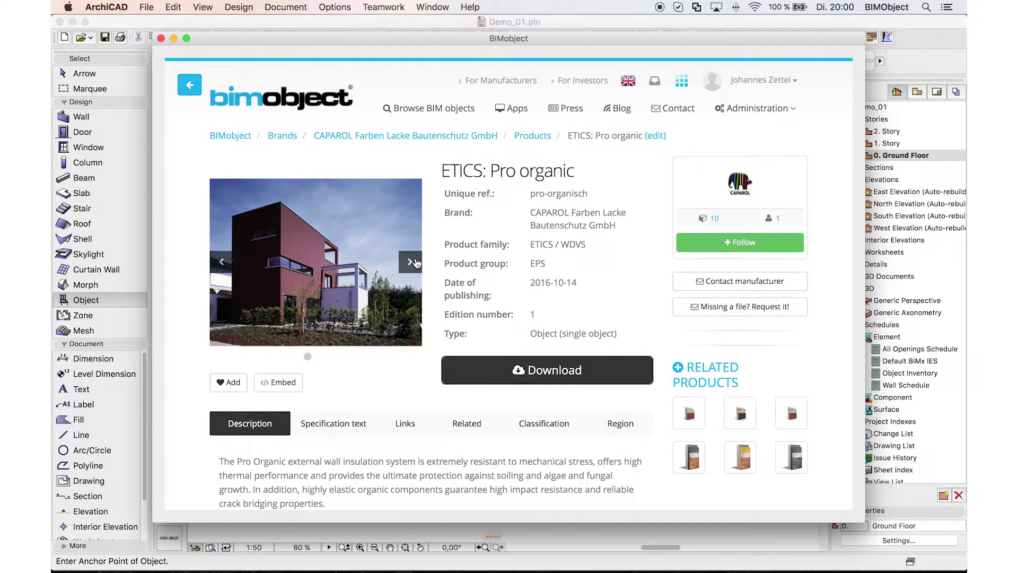
{"action": "left_click", "coordinate": [414, 263]}
{"action": "scroll", "coordinate": [845, 202], "scroll_direction": "down", "scroll_amount": 1}
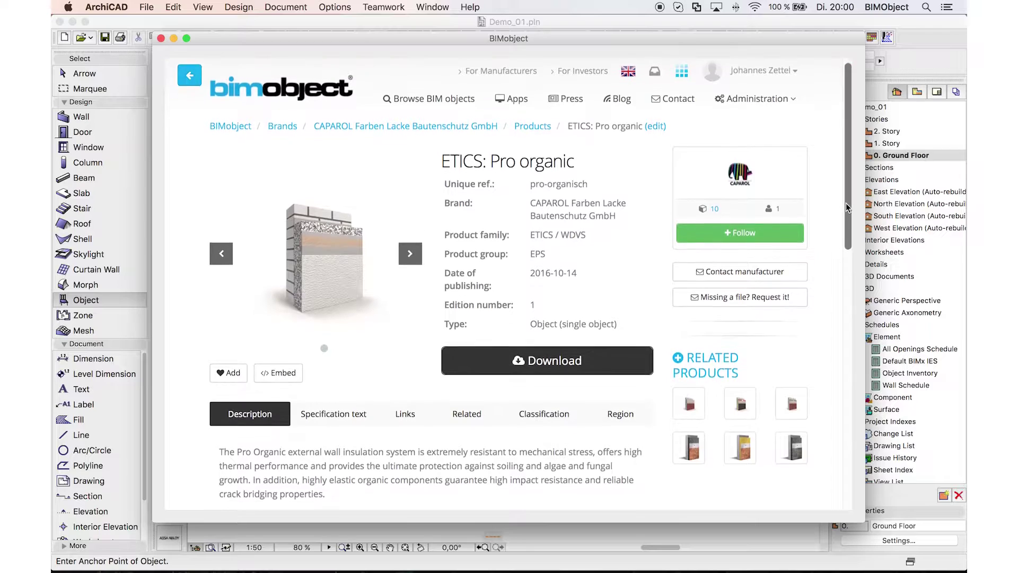
{"action": "left_click_drag", "start_coordinate": [845, 203], "coordinate": [846, 252]}
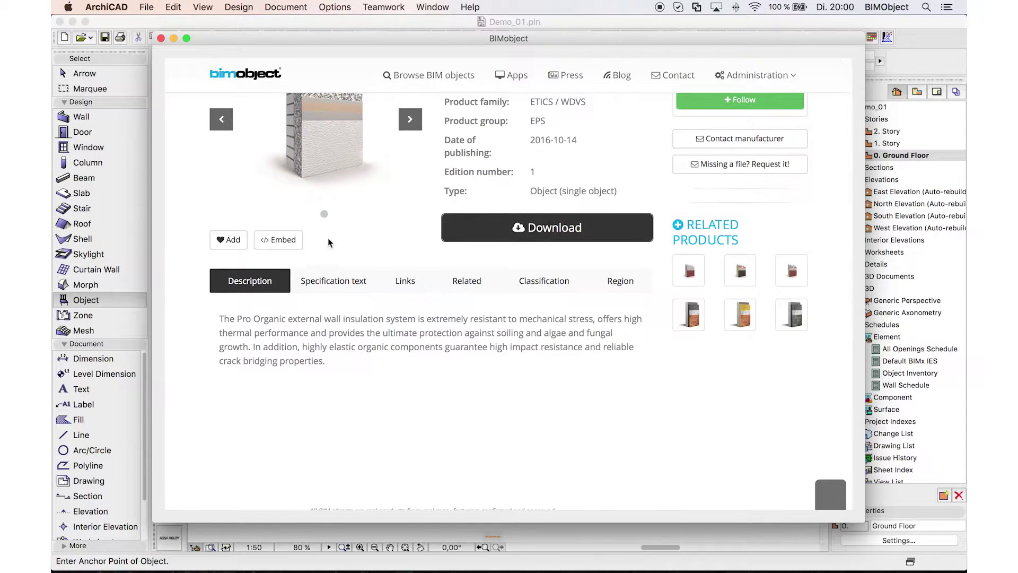
Review the product's Specification, Links, Related and Classification tabs.
{"action": "left_click", "coordinate": [345, 282]}
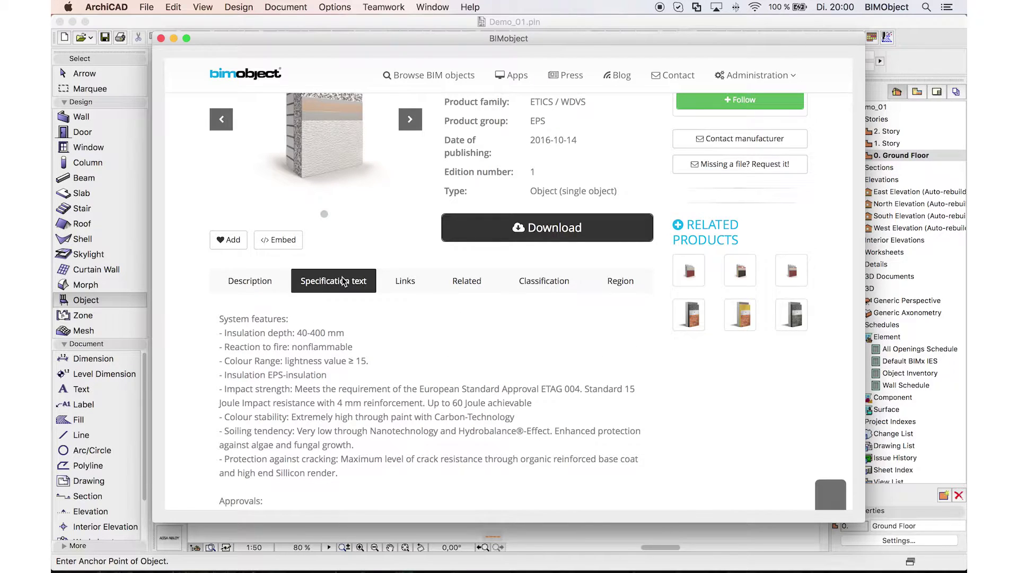
{"action": "left_click", "coordinate": [427, 281]}
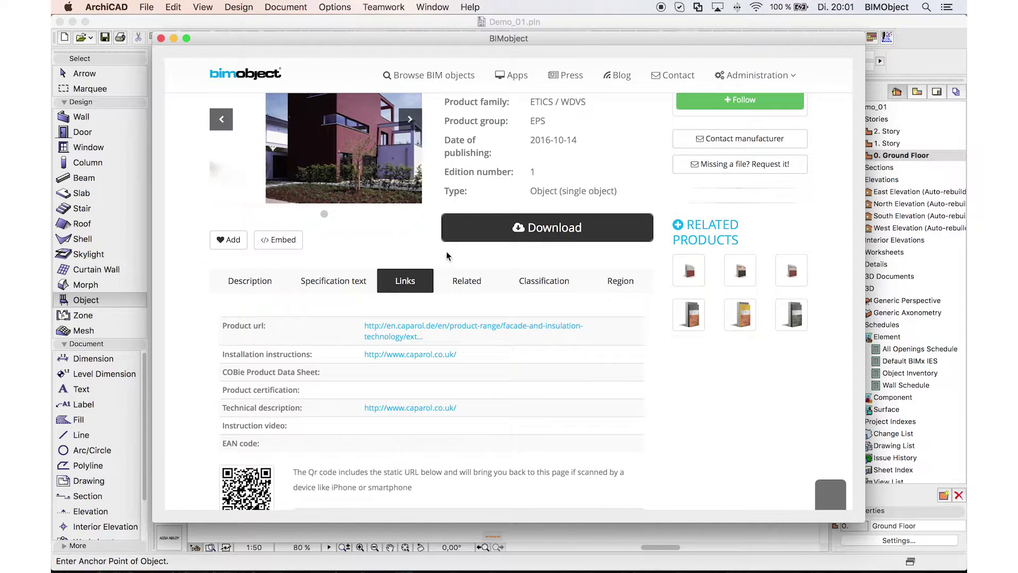
{"action": "left_click", "coordinate": [493, 281]}
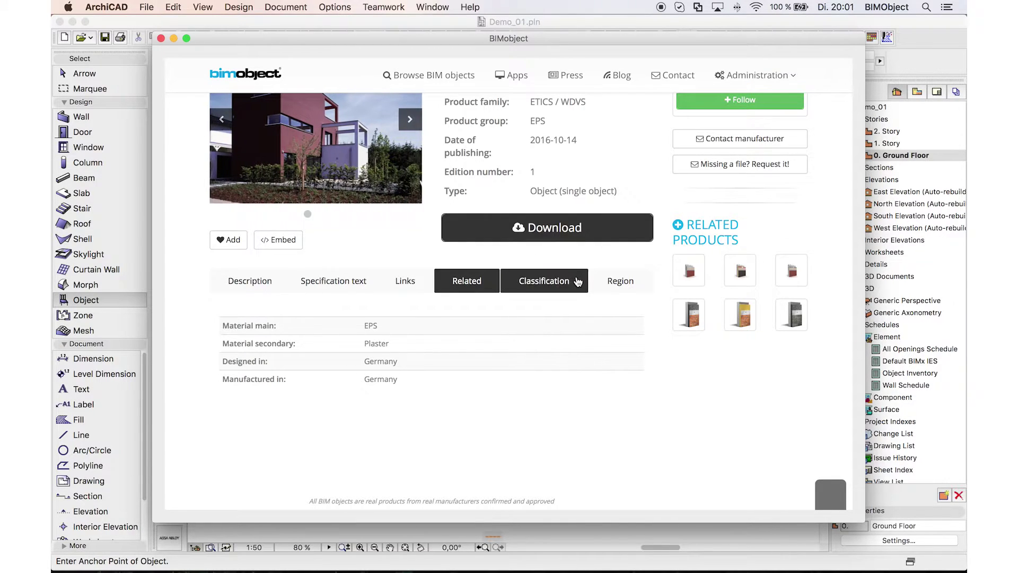
{"action": "left_click", "coordinate": [578, 281]}
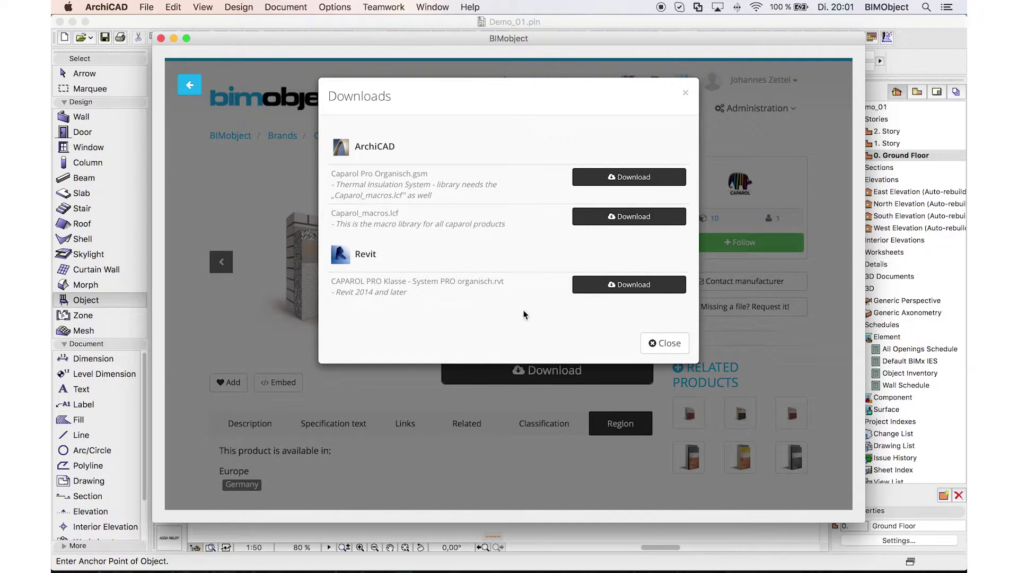
Download Caparol Pro Organisch.gsm into the ArchiCAD project.
{"action": "left_click", "coordinate": [626, 178]}
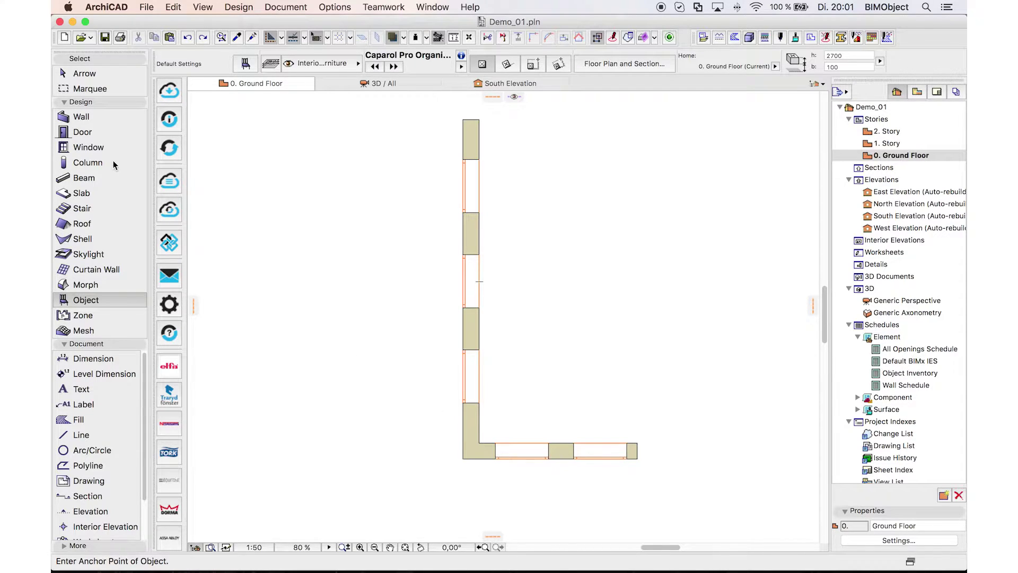
Select both L-shaped walls and go to Design > Design Extras > Accessories.
{"action": "left_click", "coordinate": [85, 71]}
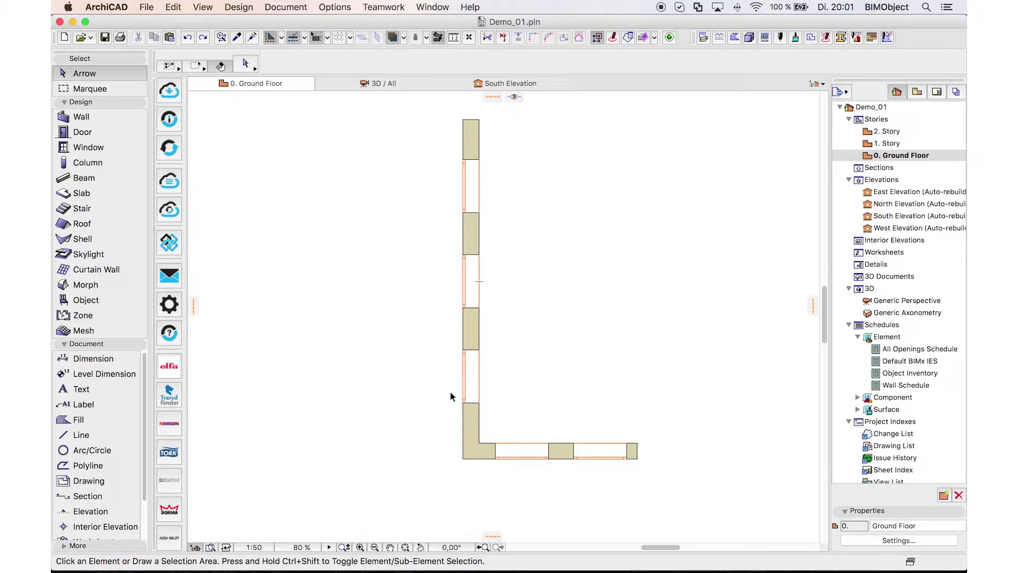
{"action": "left_click", "coordinate": [474, 427]}
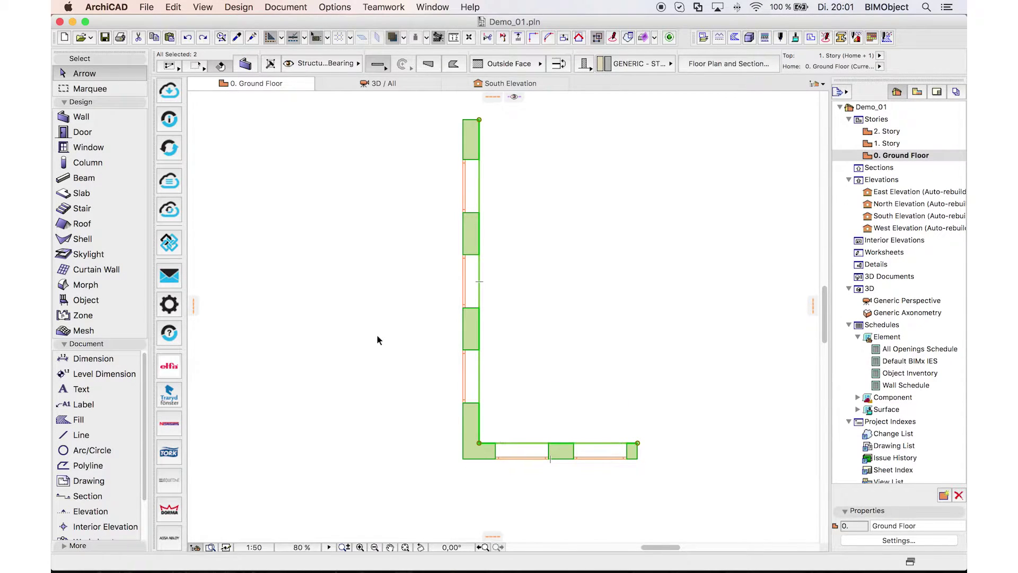
{"action": "left_click", "coordinate": [238, 8]}
{"action": "mouse_move", "coordinate": [261, 268]}
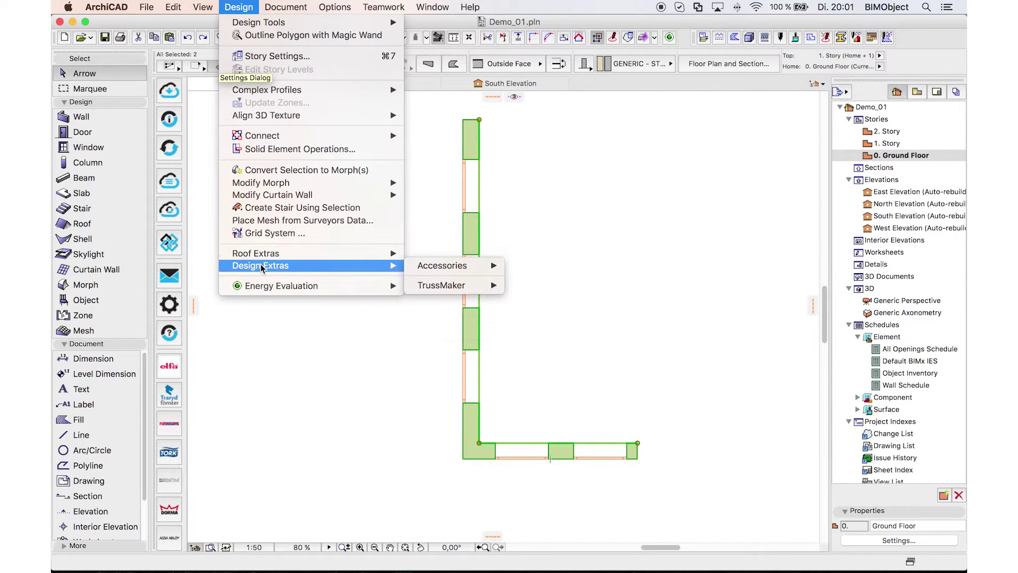
{"action": "mouse_move", "coordinate": [448, 267]}
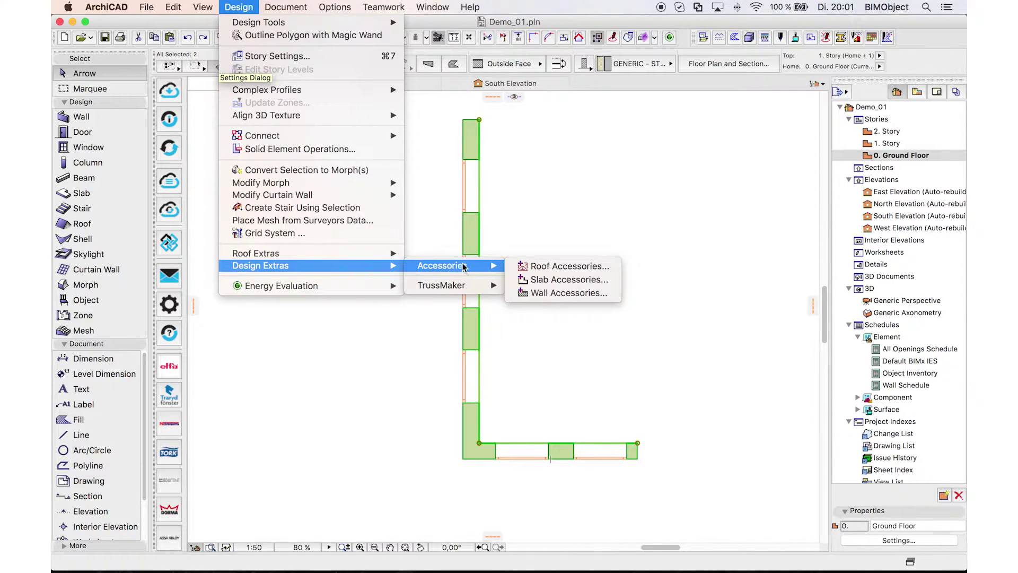
Choose Caparol Pro Organisch as wall accessory with 140 mm insulation and finish colour 1000.
{"action": "left_click", "coordinate": [558, 292]}
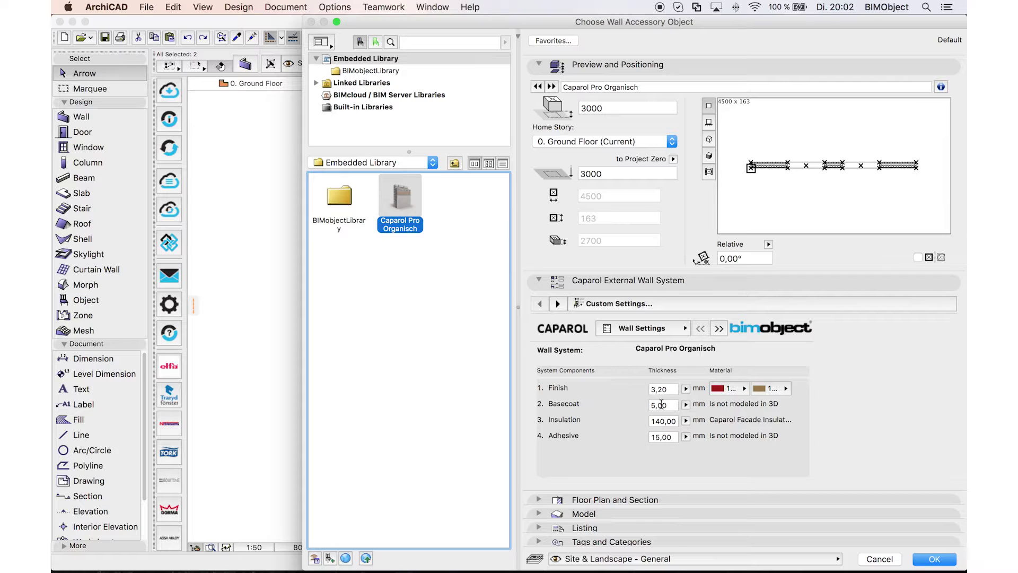
{"action": "left_click", "coordinate": [686, 421]}
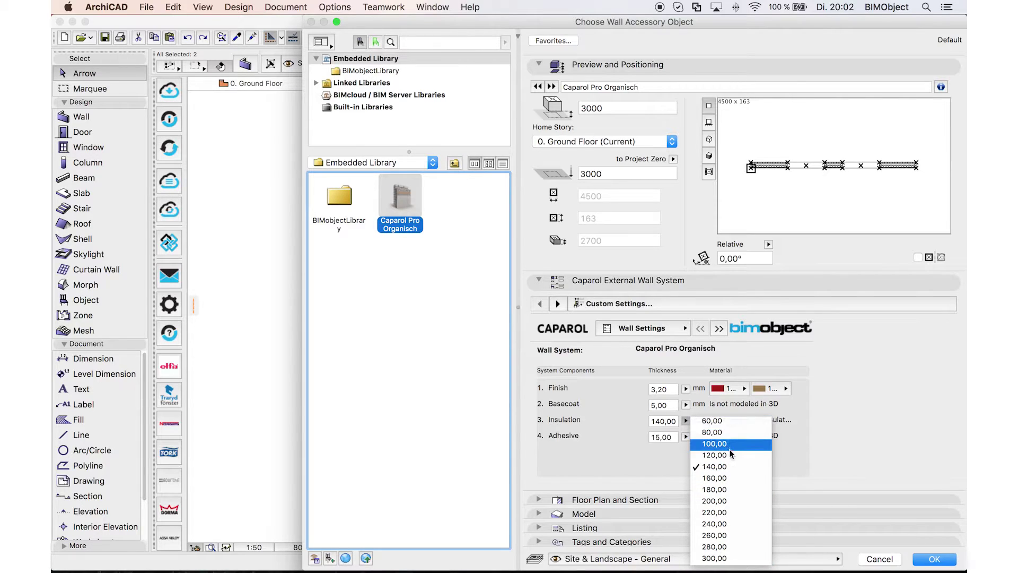
{"action": "left_click", "coordinate": [845, 455]}
{"action": "left_click", "coordinate": [745, 388]}
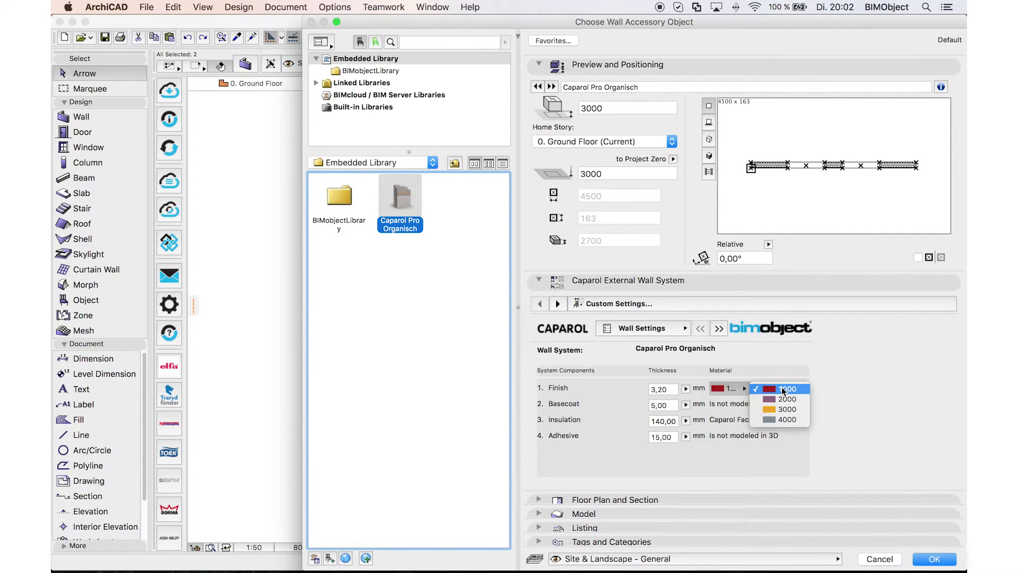
{"action": "left_click", "coordinate": [784, 391]}
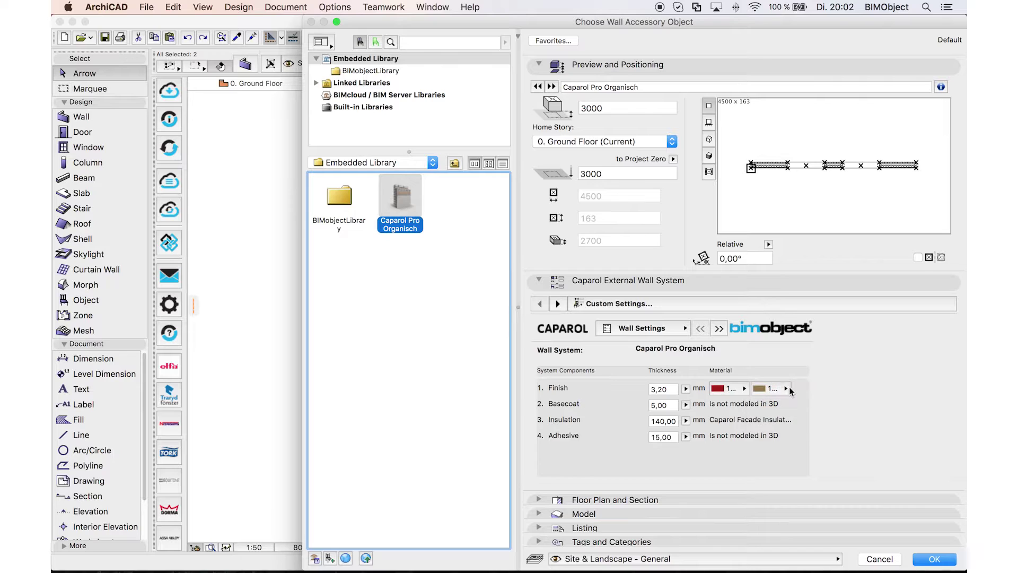
{"action": "left_click", "coordinate": [787, 390]}
{"action": "scroll", "coordinate": [827, 546], "scroll_direction": "down", "scroll_amount": 3}
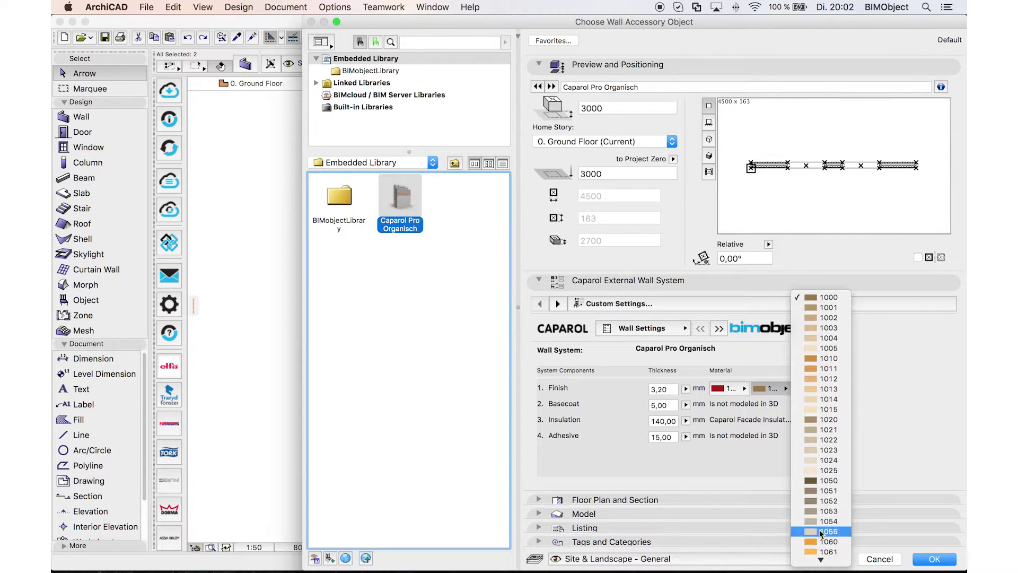
{"action": "left_click", "coordinate": [902, 380]}
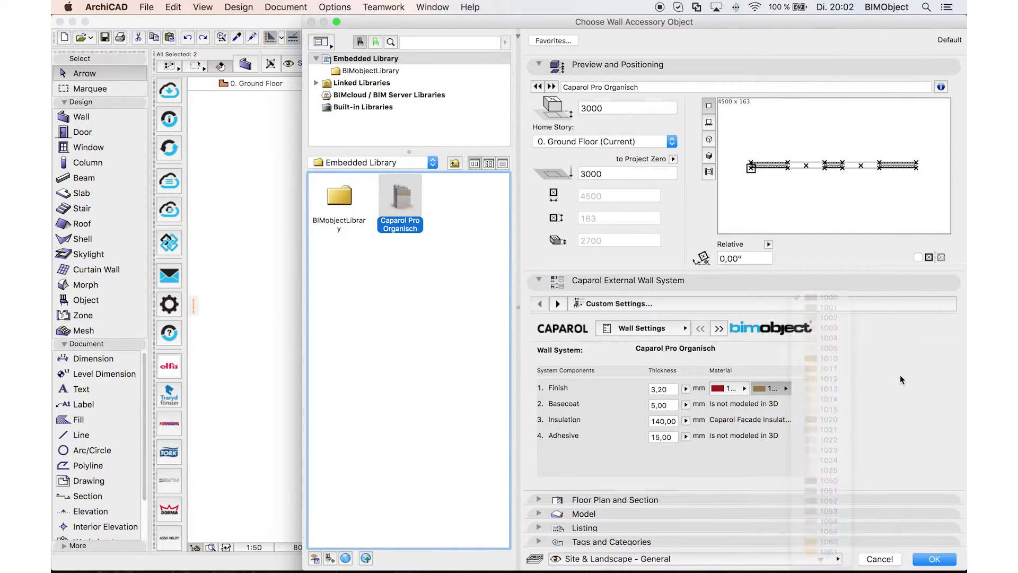
{"action": "left_click", "coordinate": [718, 329]}
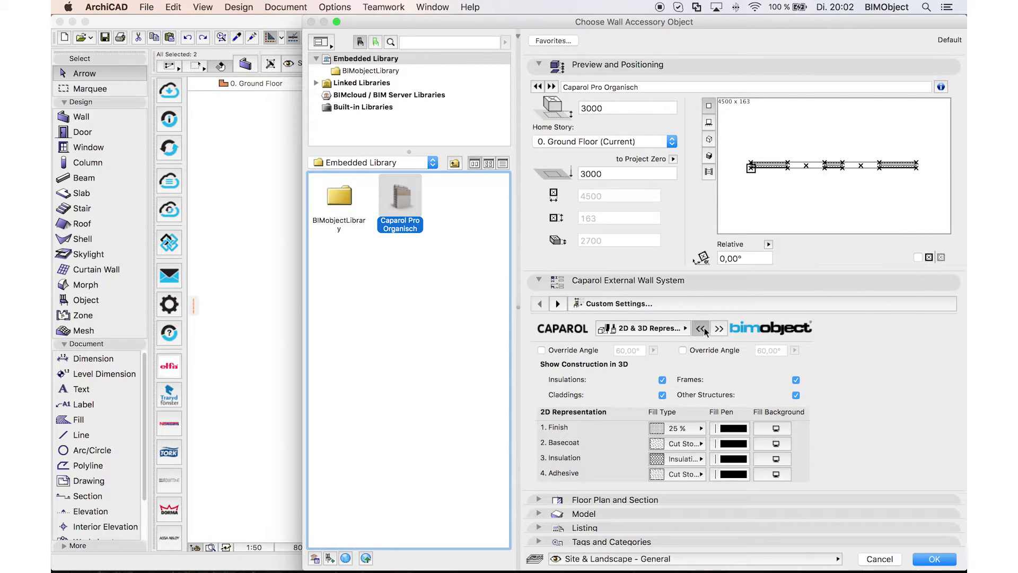
{"action": "left_click", "coordinate": [703, 329]}
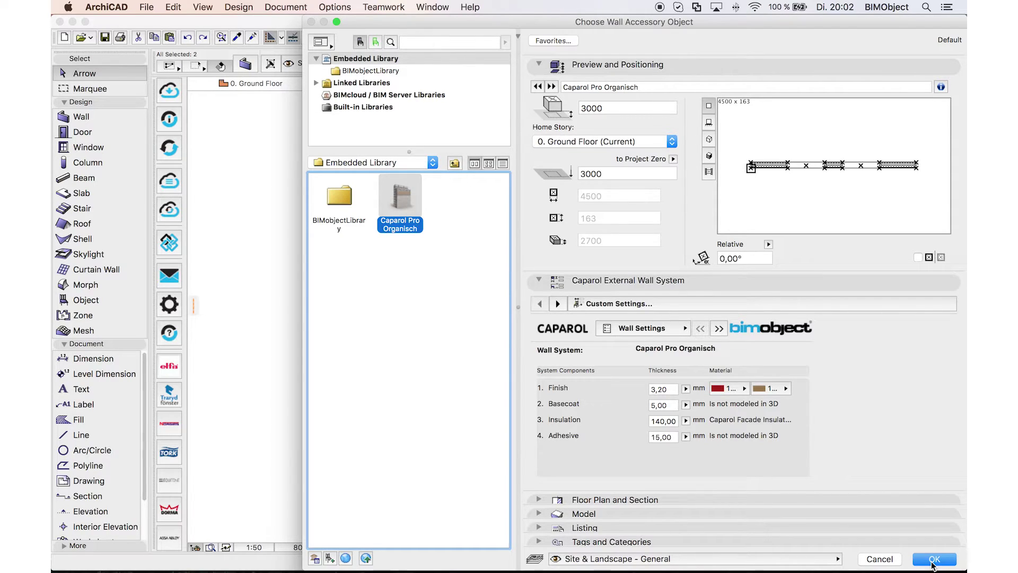
Apply the Caparol accessory, inspect the wall corner layers, and view the walls in 3D.
{"action": "left_click", "coordinate": [933, 559]}
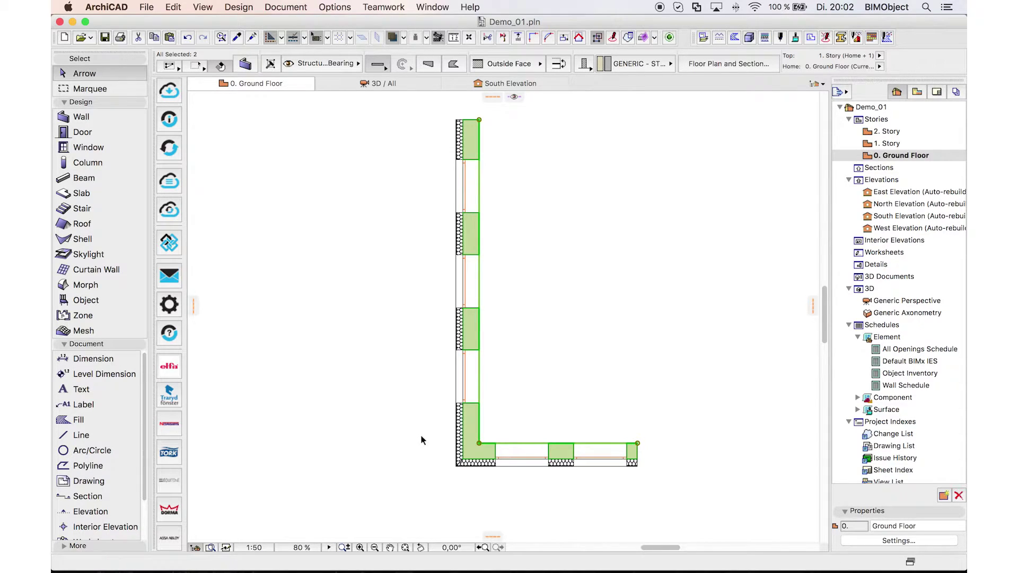
{"action": "scroll", "coordinate": [465, 462], "scroll_direction": "up", "scroll_amount": 5}
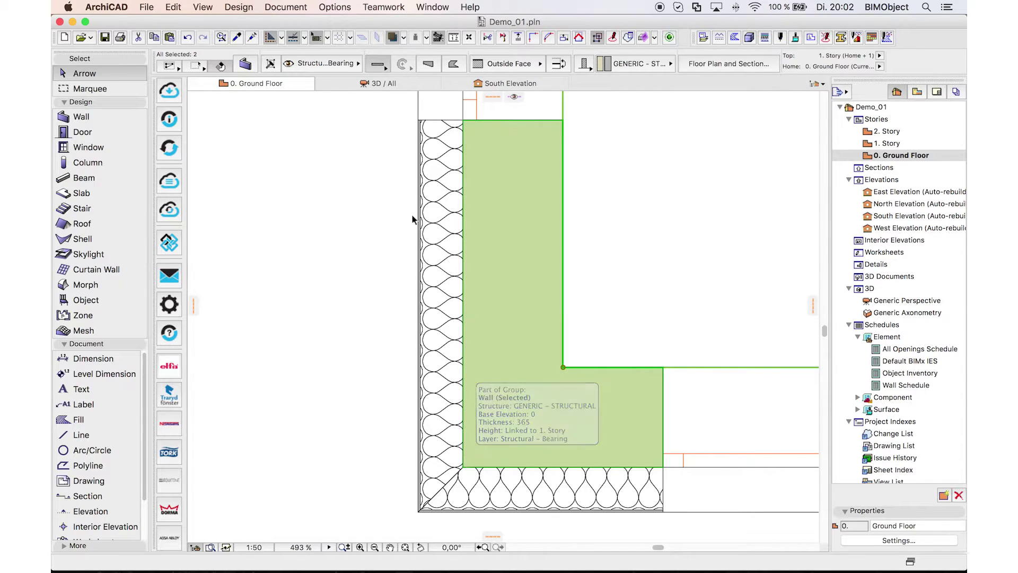
{"action": "left_click", "coordinate": [396, 85]}
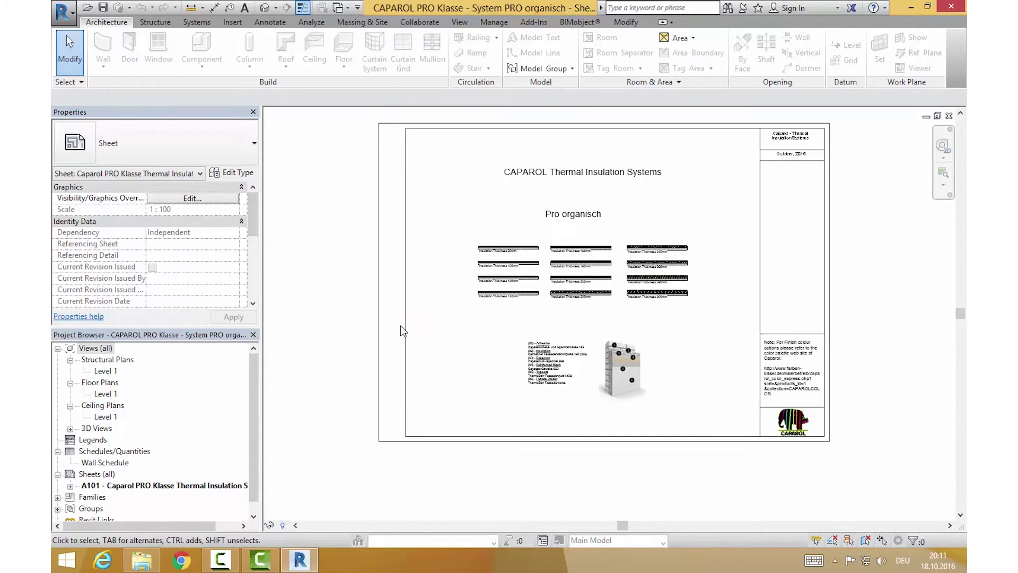
Create a new Revit project, Project1, and start Manage > Transfer Project Standards.
{"action": "left_click", "coordinate": [62, 12]}
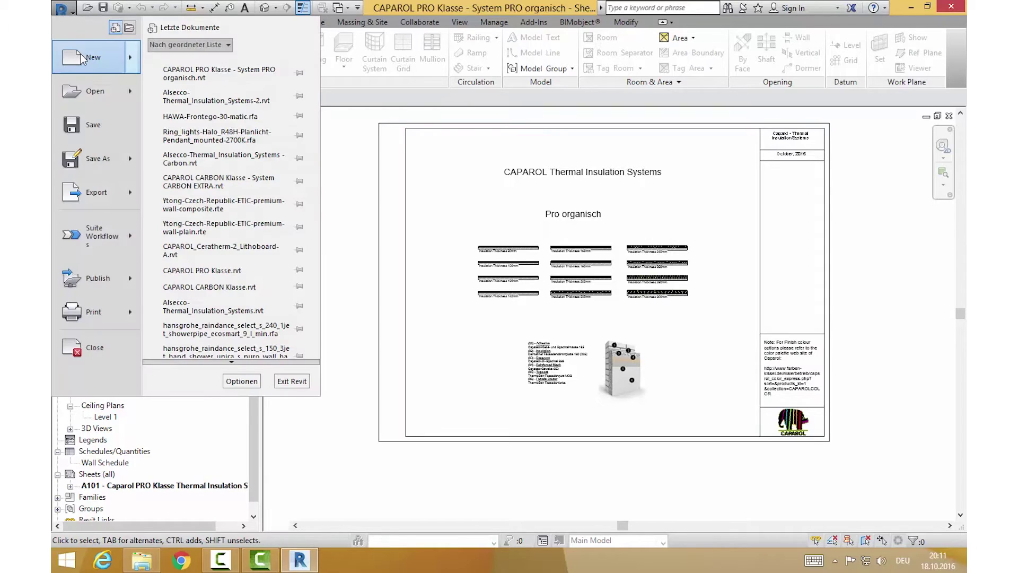
{"action": "left_click", "coordinate": [81, 54]}
{"action": "left_click", "coordinate": [476, 323]}
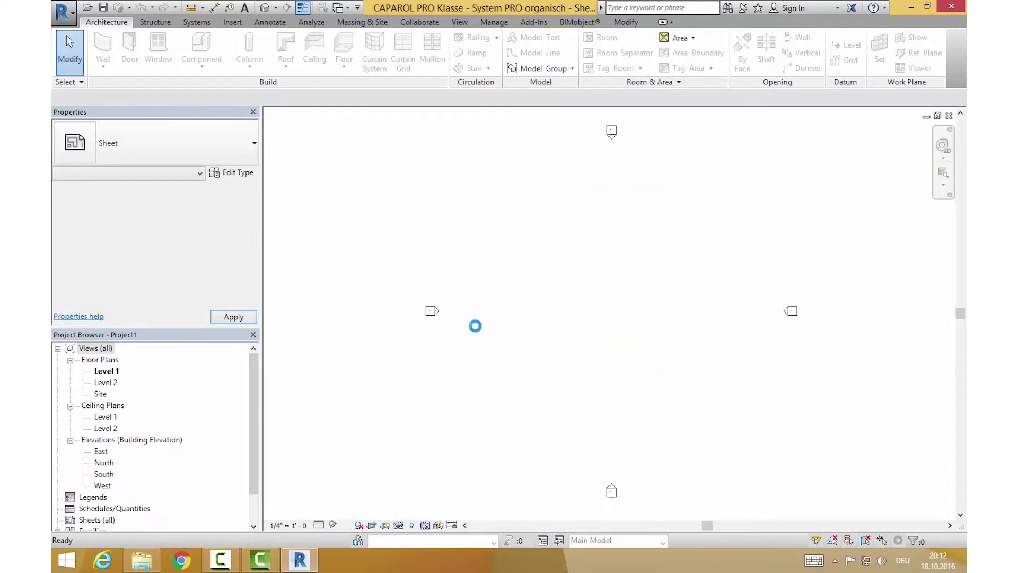
{"action": "left_click", "coordinate": [497, 24]}
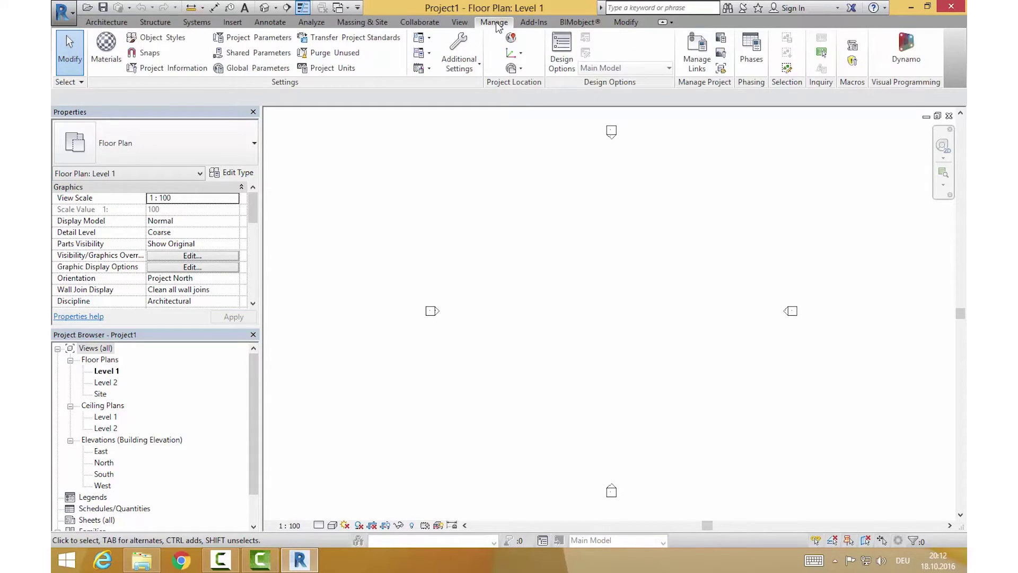
{"action": "left_click", "coordinate": [387, 37]}
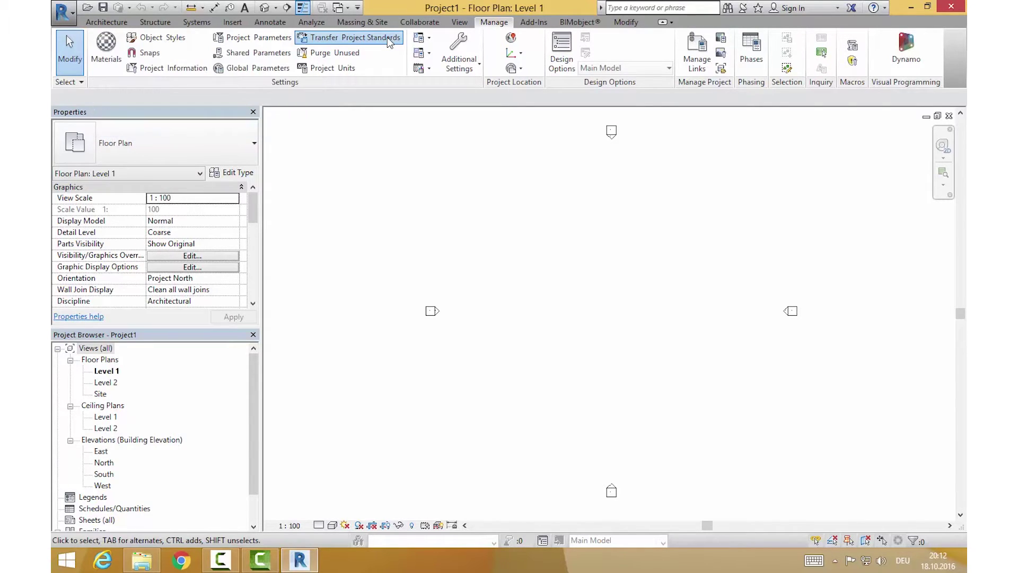
Transfer only Wall Types from the CAPAROL PRO Klasse project into Project1.
{"action": "left_click", "coordinate": [504, 187]}
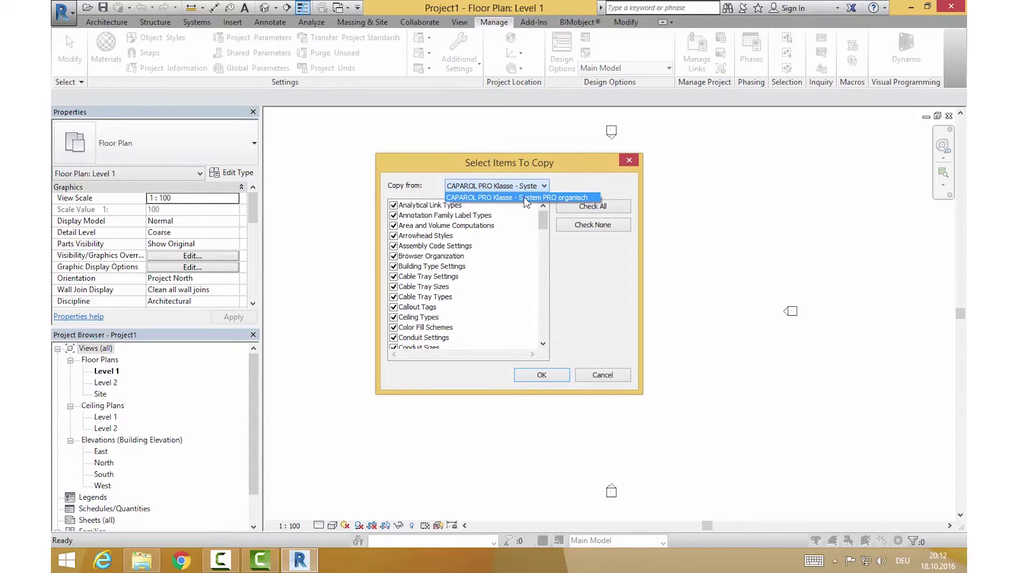
{"action": "left_click", "coordinate": [587, 197]}
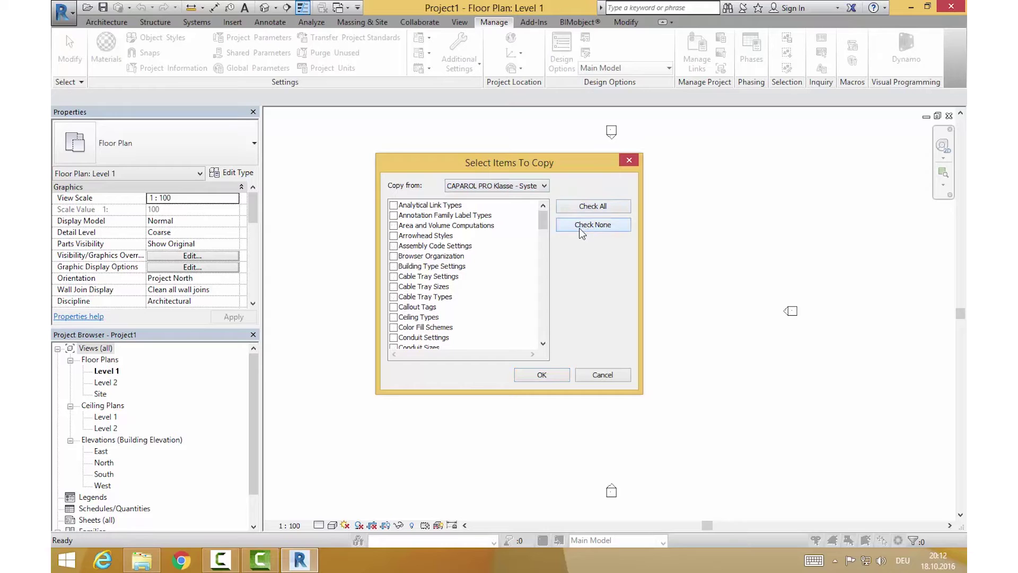
{"action": "left_click_drag", "start_coordinate": [545, 222], "coordinate": [546, 247]}
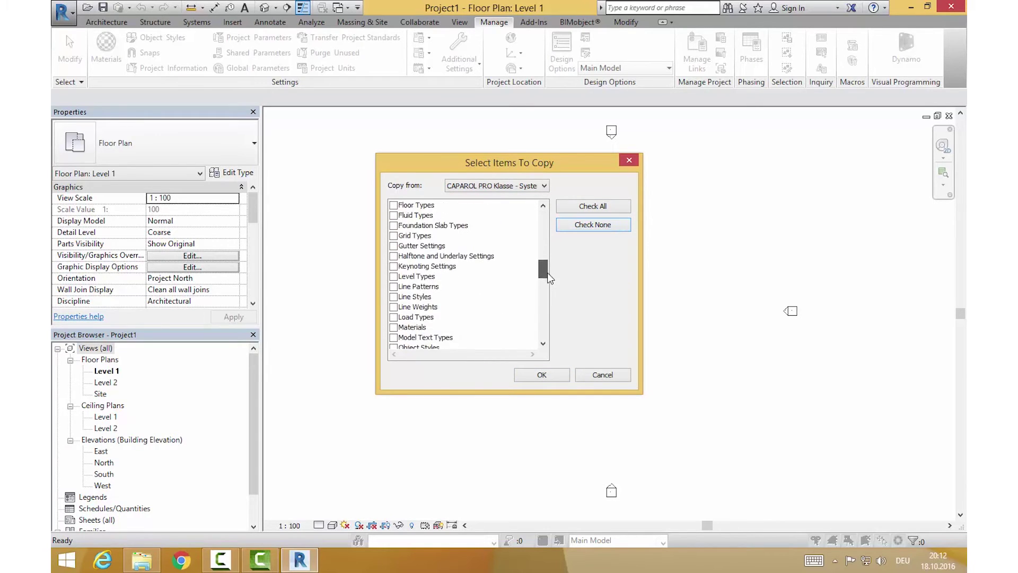
{"action": "left_click_drag", "start_coordinate": [547, 274], "coordinate": [546, 327]}
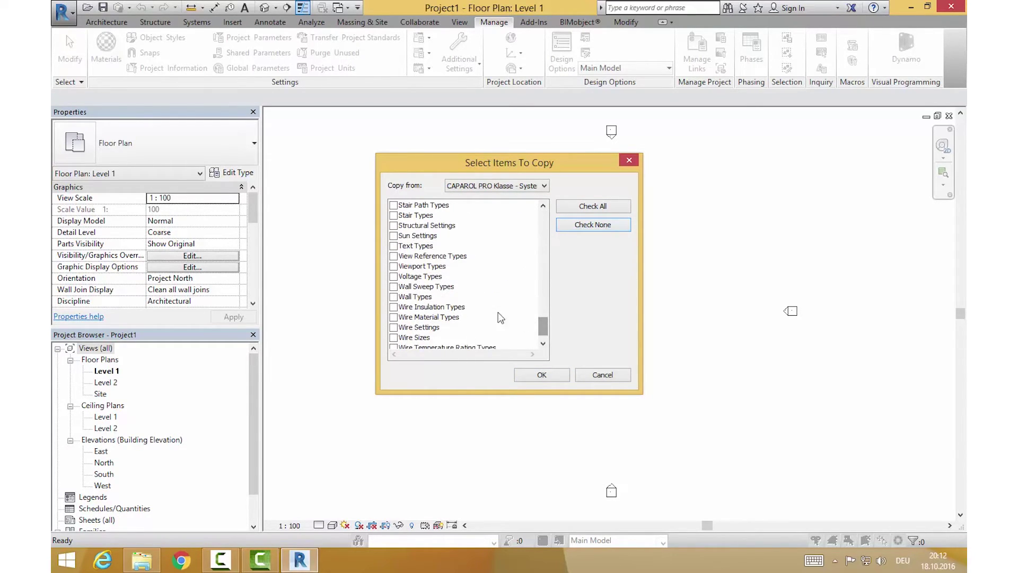
{"action": "left_click", "coordinate": [429, 299]}
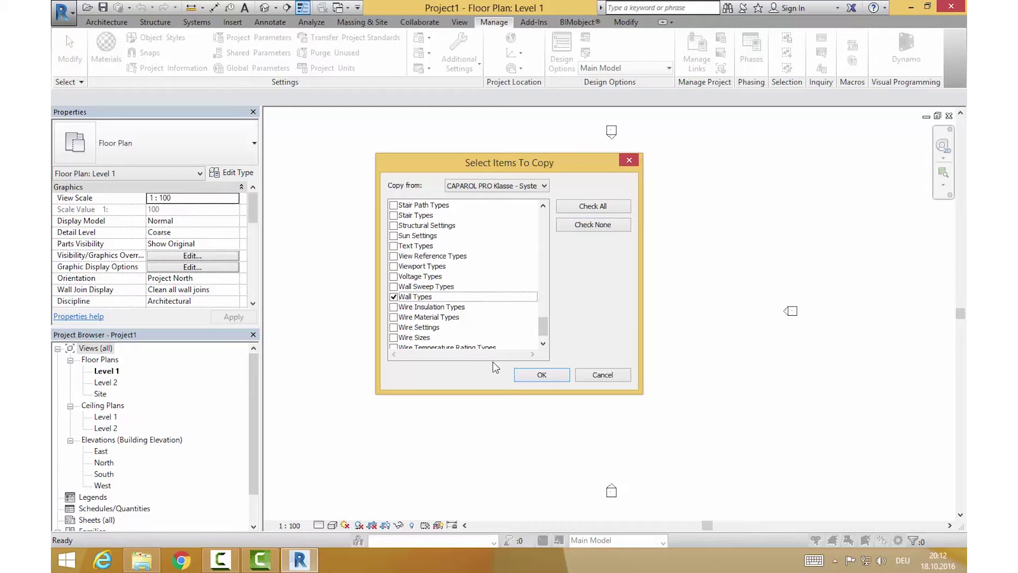
{"action": "left_click", "coordinate": [536, 375]}
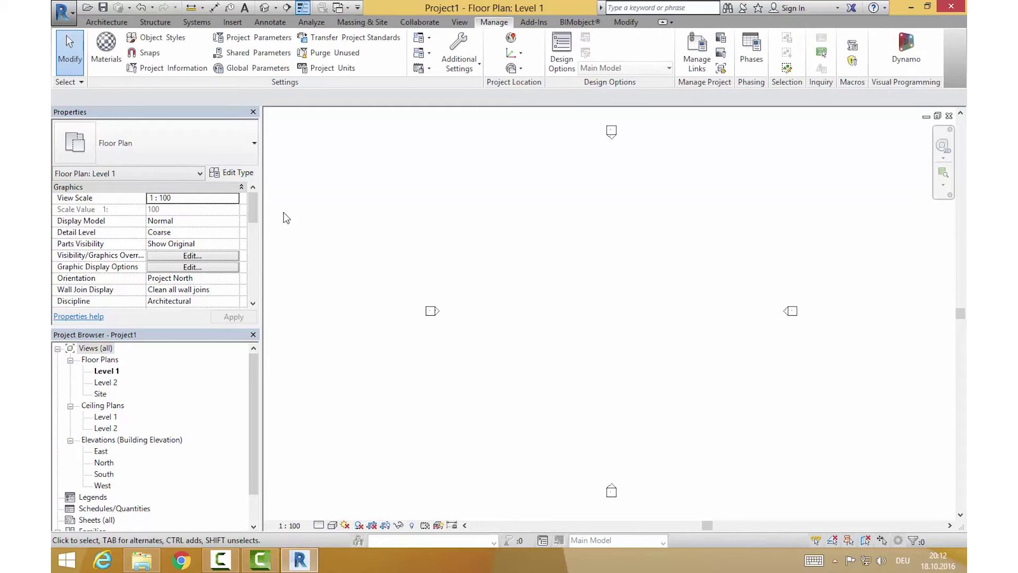
Start the Wall tool with the CAPAROL PRO organisch Dalmatiner 140mm wall type on Level 1.
{"action": "left_click", "coordinate": [113, 22]}
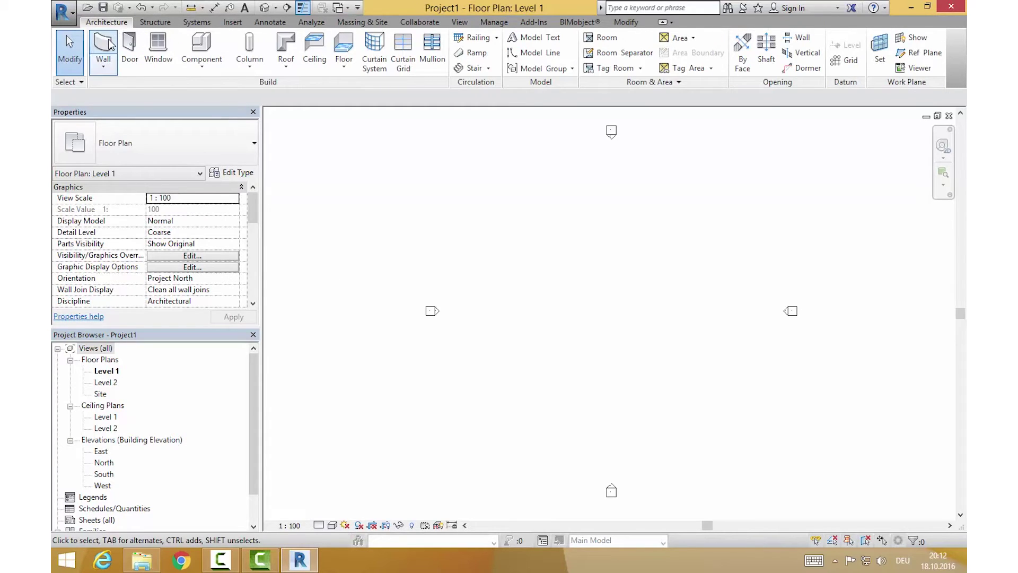
{"action": "left_click", "coordinate": [104, 45]}
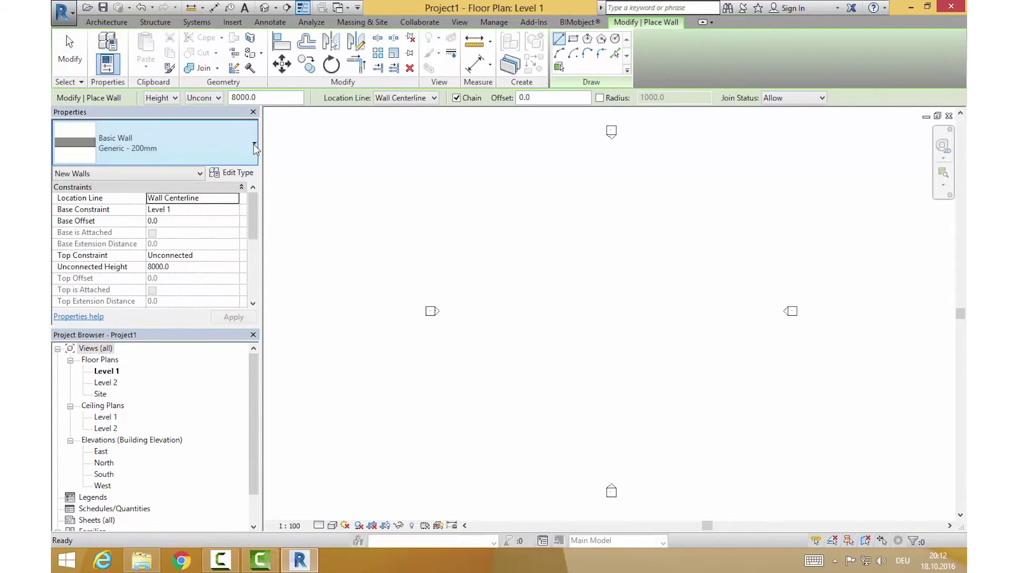
{"action": "left_click", "coordinate": [235, 144]}
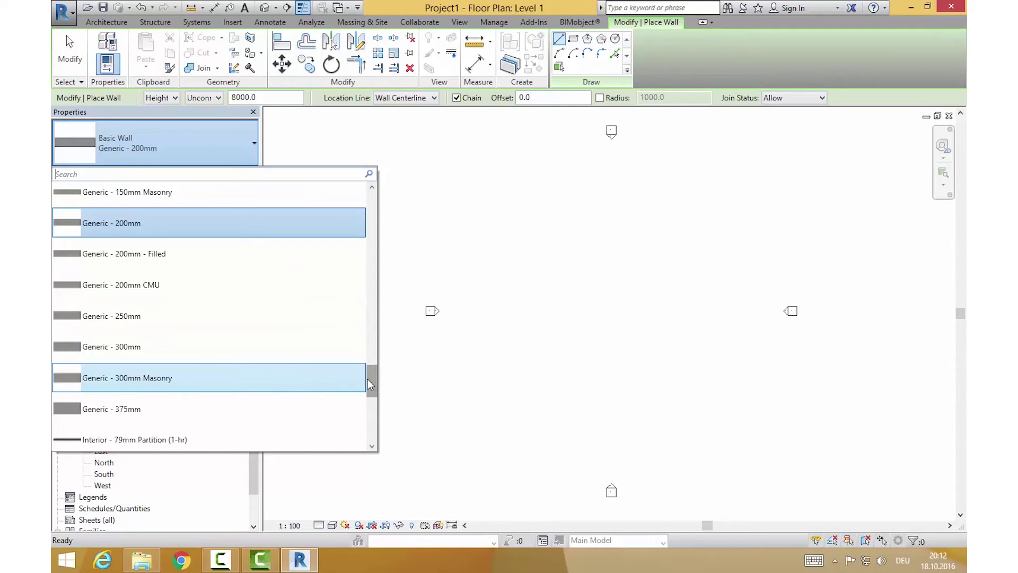
{"action": "left_click_drag", "start_coordinate": [367, 379], "coordinate": [369, 316]}
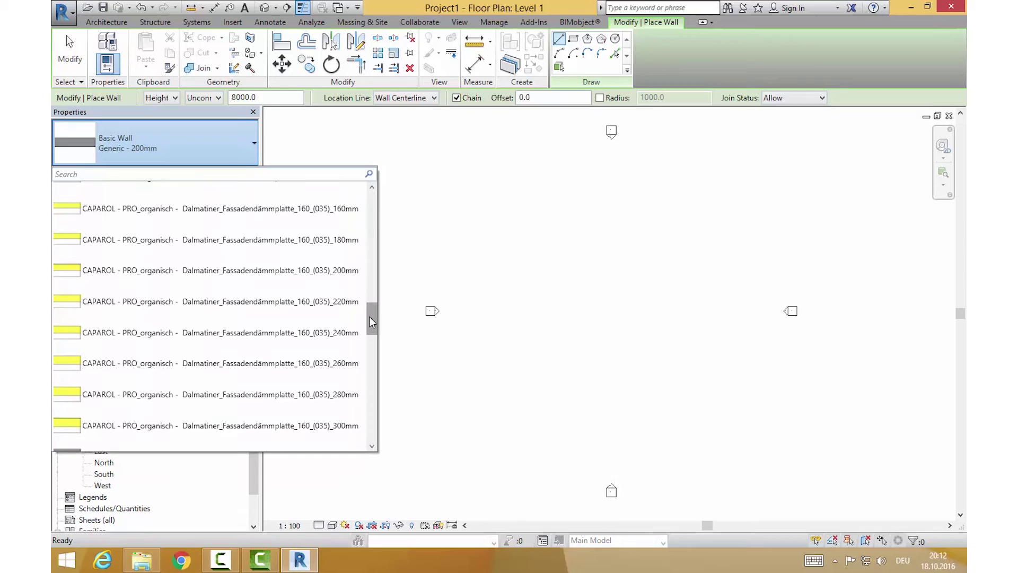
{"action": "left_click", "coordinate": [372, 192]}
{"action": "left_click", "coordinate": [82, 191]}
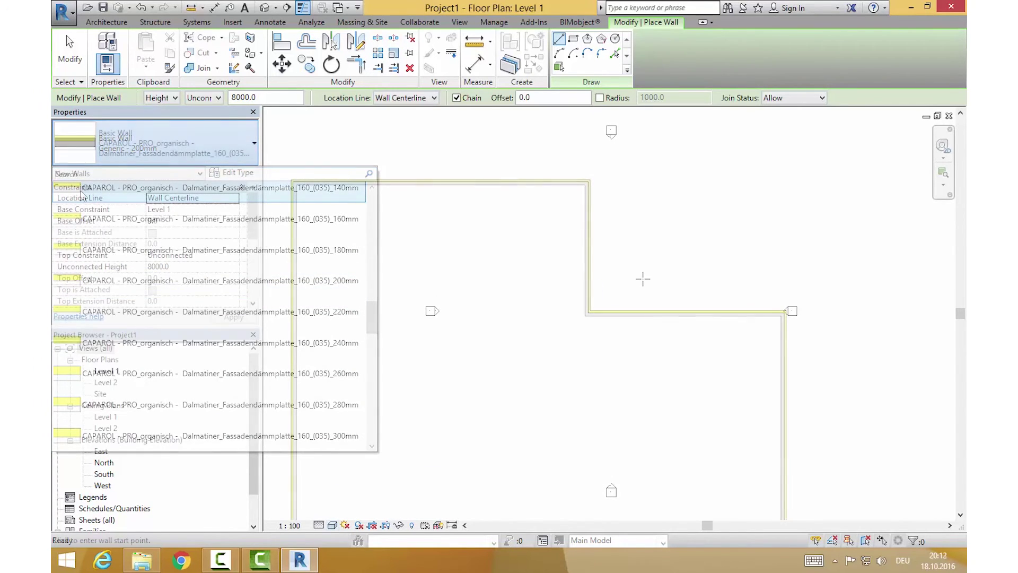
{"action": "scroll", "coordinate": [671, 318], "scroll_direction": "up", "scroll_amount": 4}
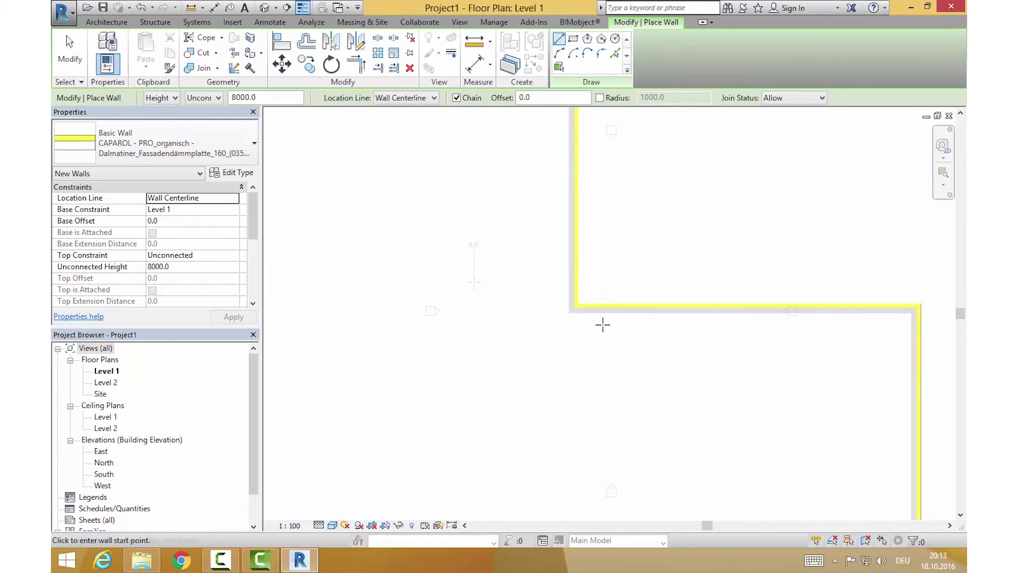
{"action": "scroll", "coordinate": [603, 325], "scroll_direction": "up", "scroll_amount": 3}
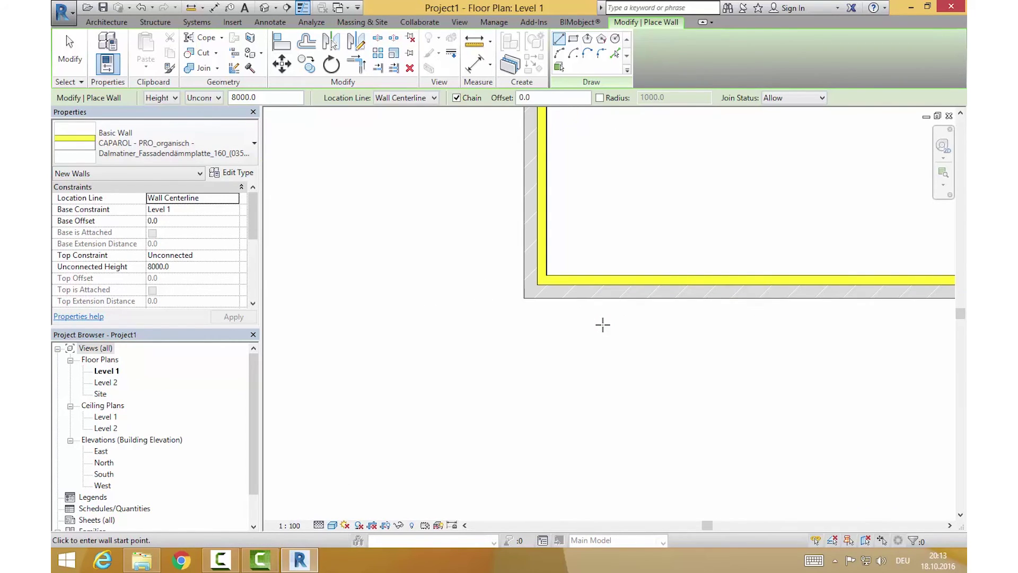